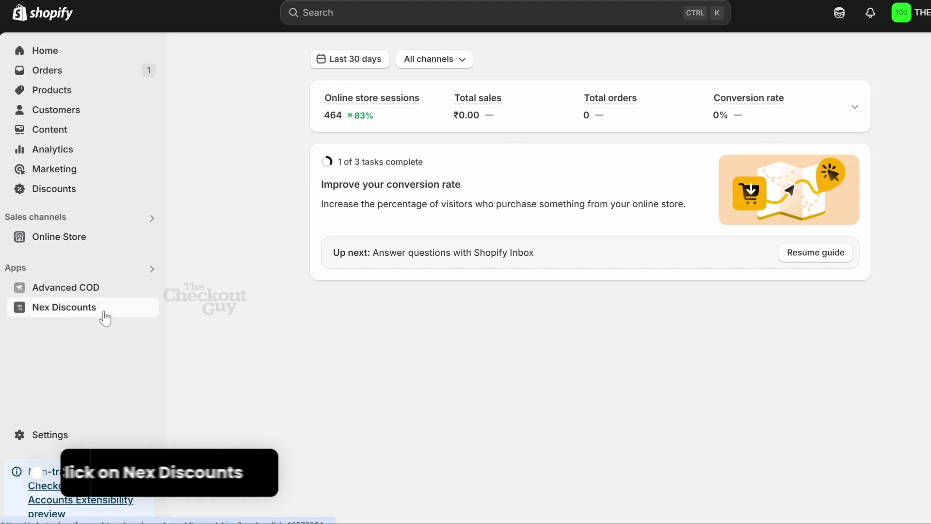
- Start a new discount in the Nex Discounts app and title it SAVE5
left_click(105, 318)
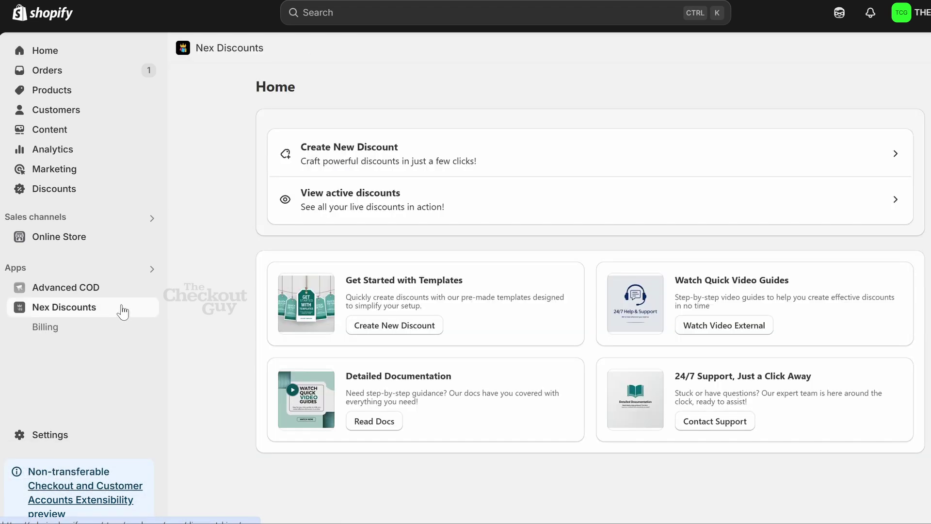
left_click(404, 148)
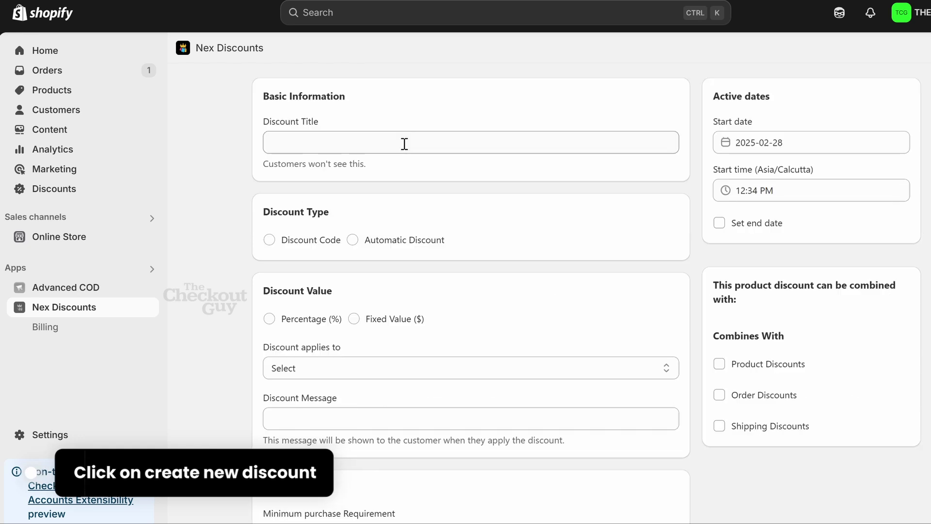
left_click(404, 144)
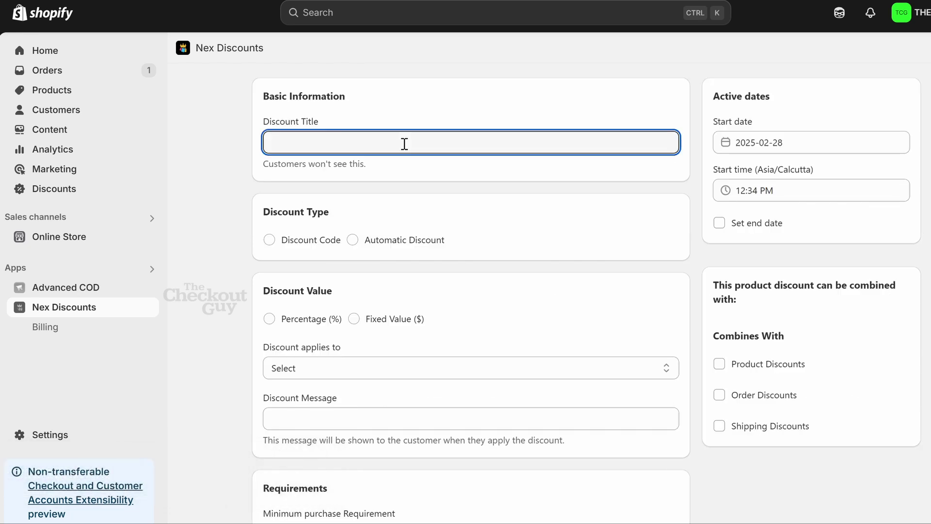
type("SAVE5")
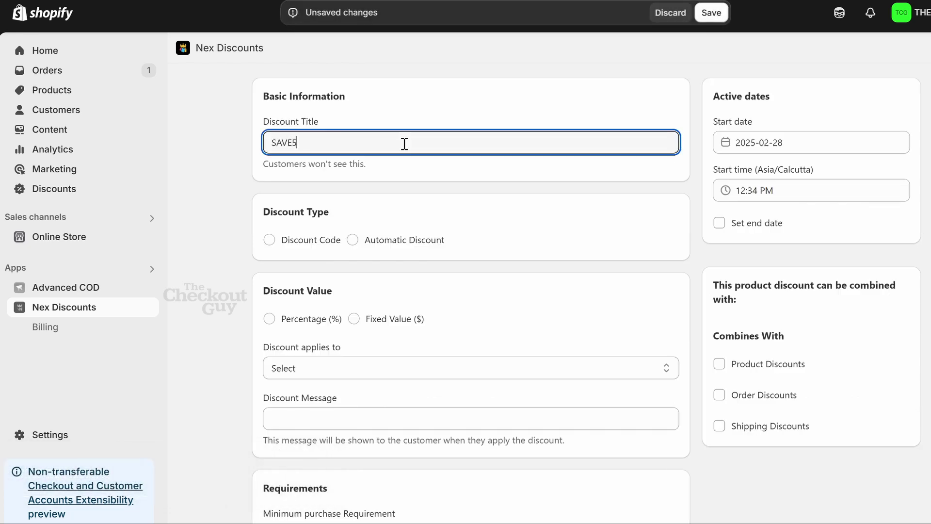
- Set the discount type to Discount Code and reuse the title SAVE5 as the code
key("ctrl+a")
key("ctrl+c")
left_click(417, 204)
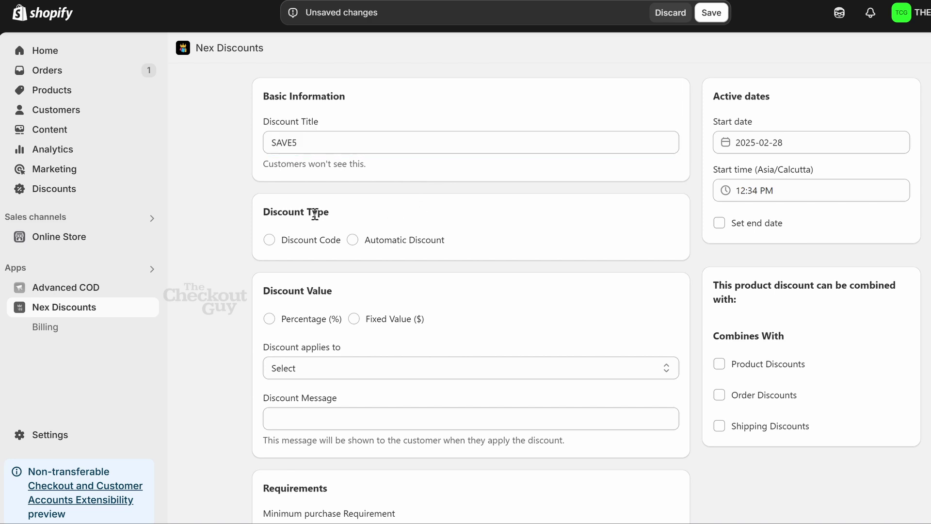
left_click(298, 241)
left_click(315, 295)
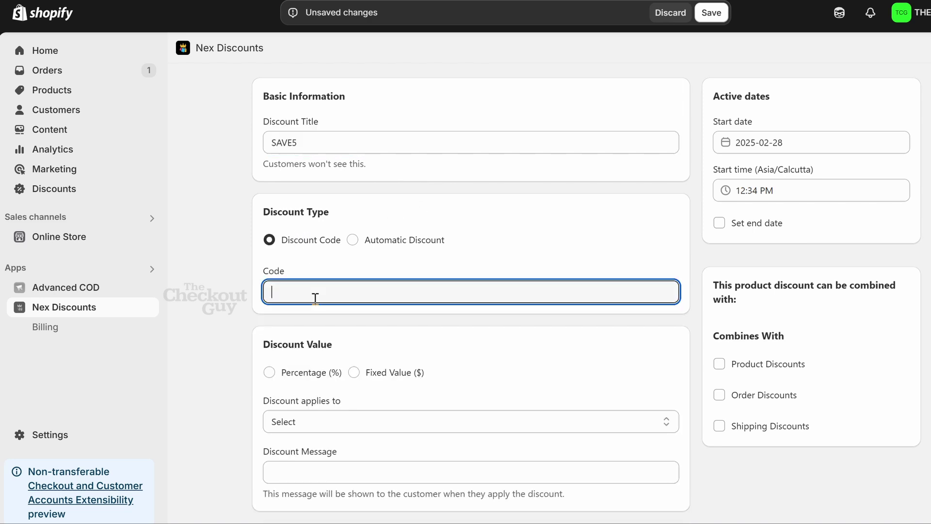
key("ctrl+v")
left_click(372, 264)
- Make the discount value a percentage of 5 with a capping amount of 50
scroll(420, 253, "down", 3)
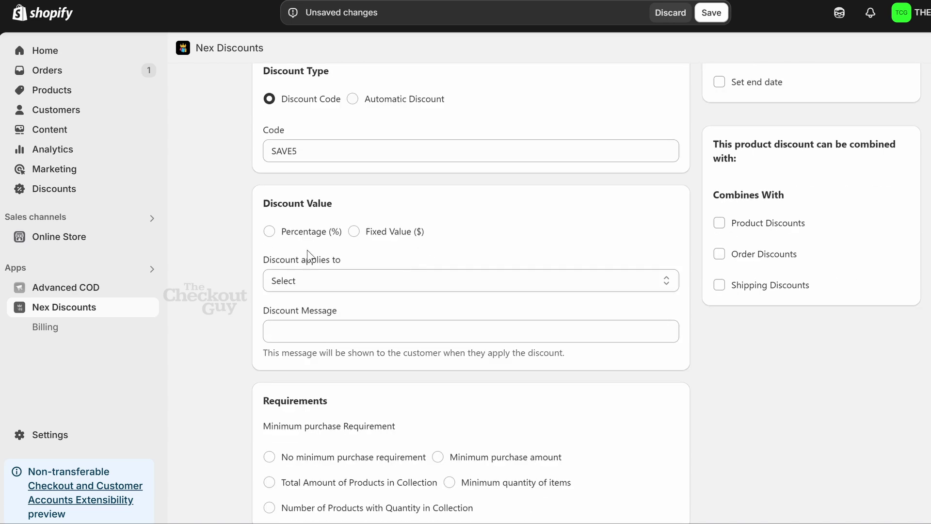
left_click(282, 233)
left_click(318, 276)
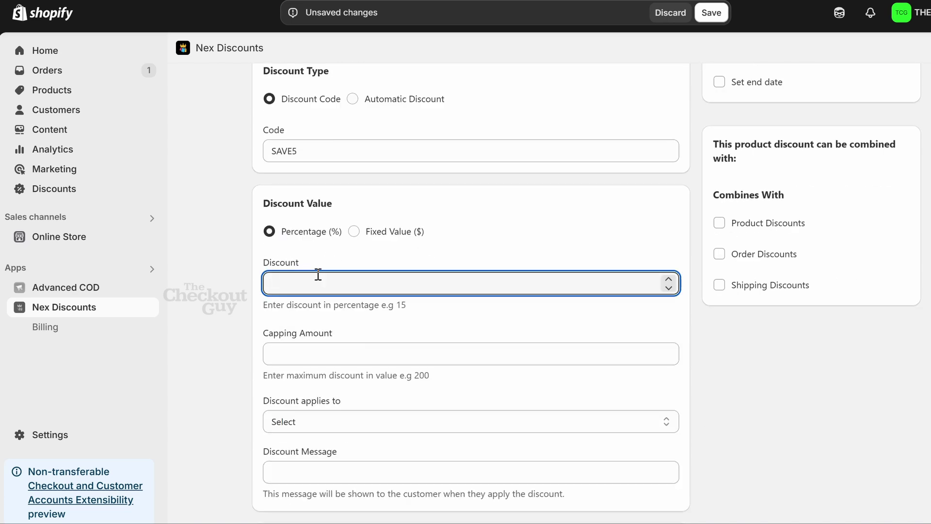
type("5")
left_click(473, 243)
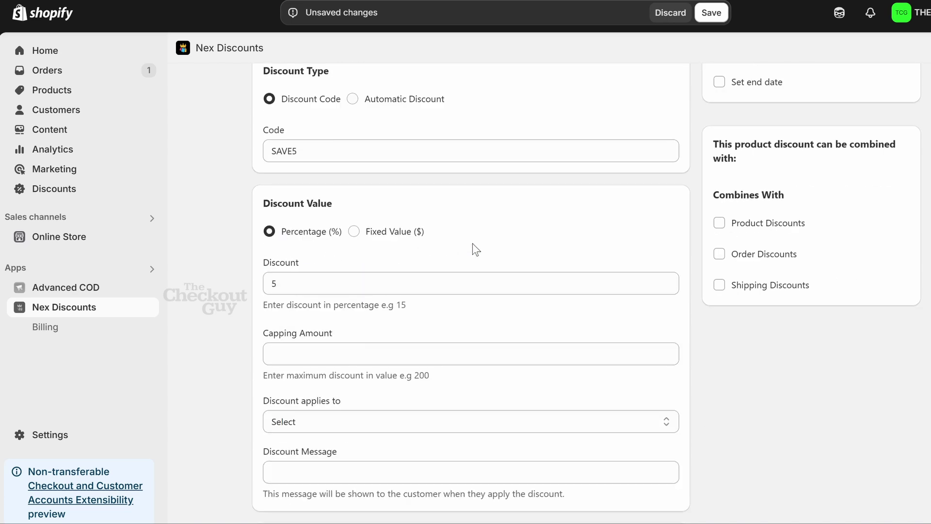
left_click(423, 353)
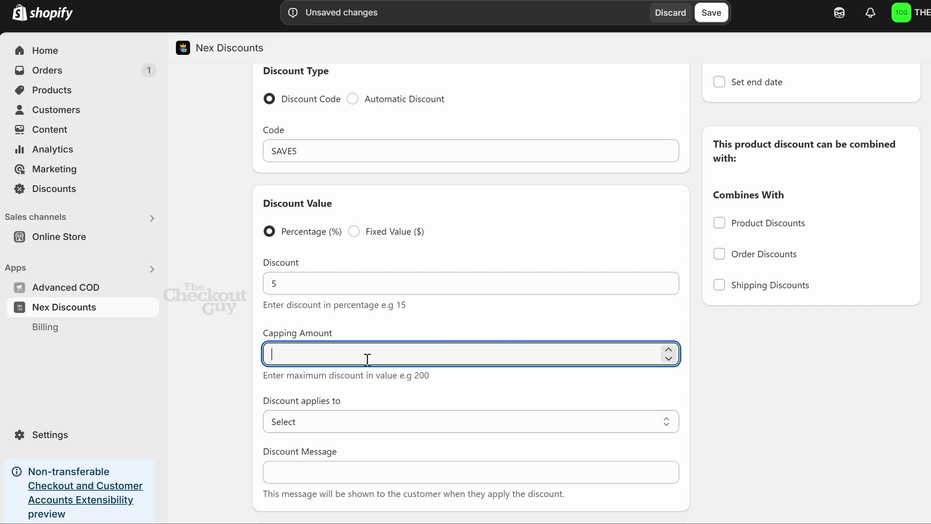
type("50")
left_click(420, 388)
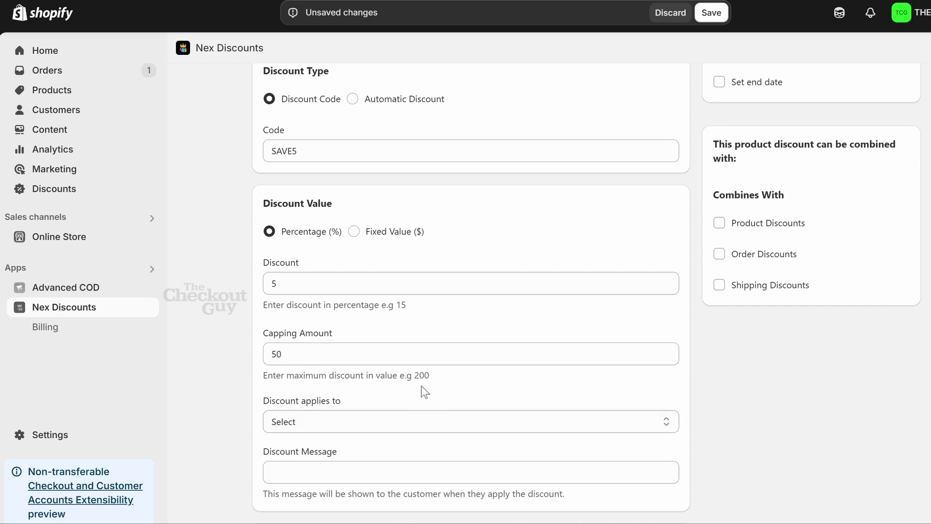
- Apply the discount to all products with no minimum purchase requirement
scroll(495, 327, "down", 4)
left_click(414, 201)
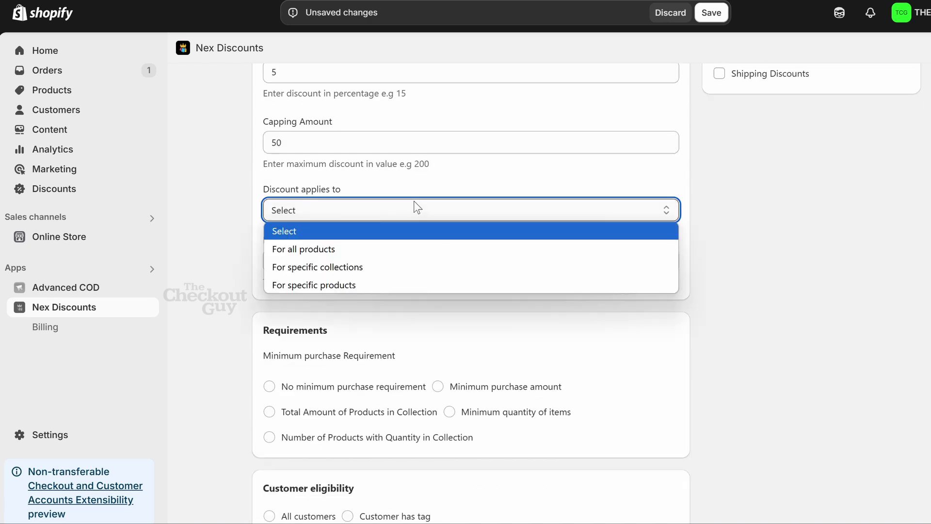
left_click(377, 249)
scroll(668, 320, "down", 1)
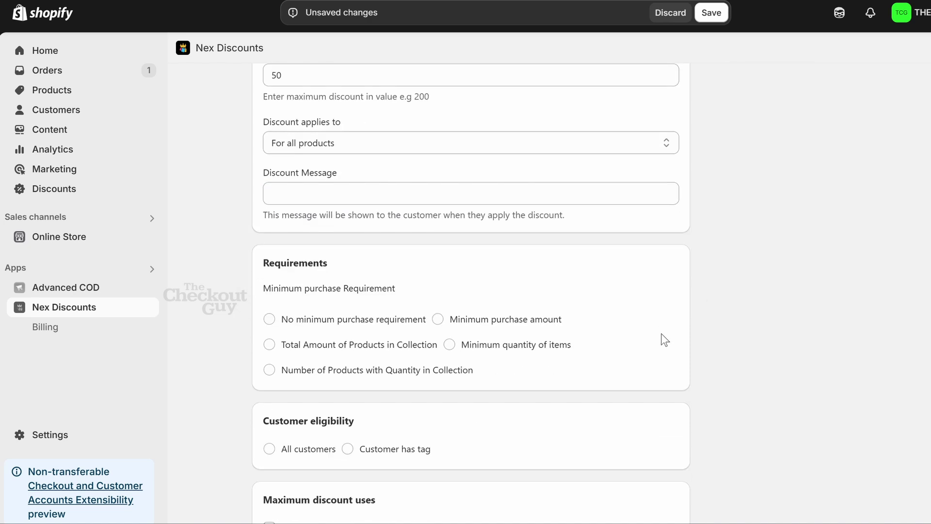
scroll(661, 334, "down", 1)
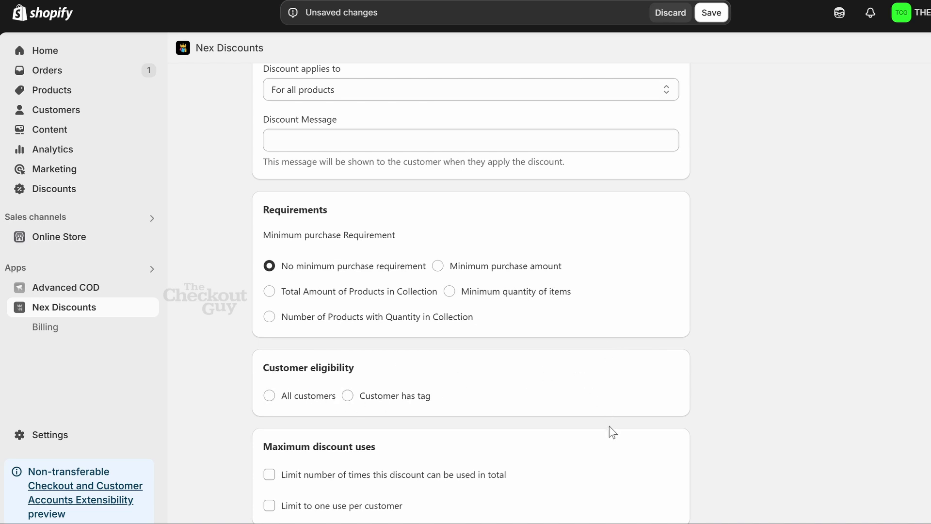
- Restrict customer eligibility to customers with a tag and add the tag "discount"
left_click(348, 396)
left_click(327, 449)
type("d")
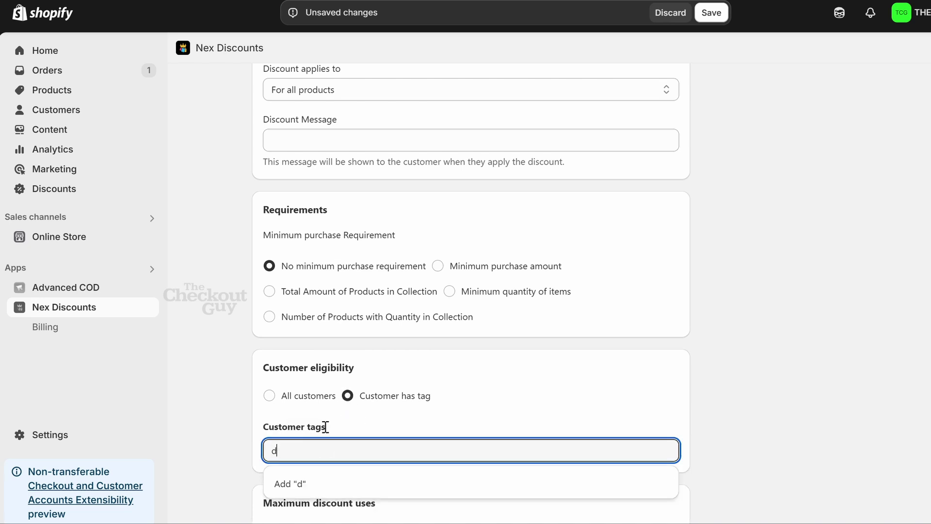
type("iscount")
left_click(385, 485)
- Limit the discount to 200 uses in total and to one use per customer
scroll(485, 417, "down", 2)
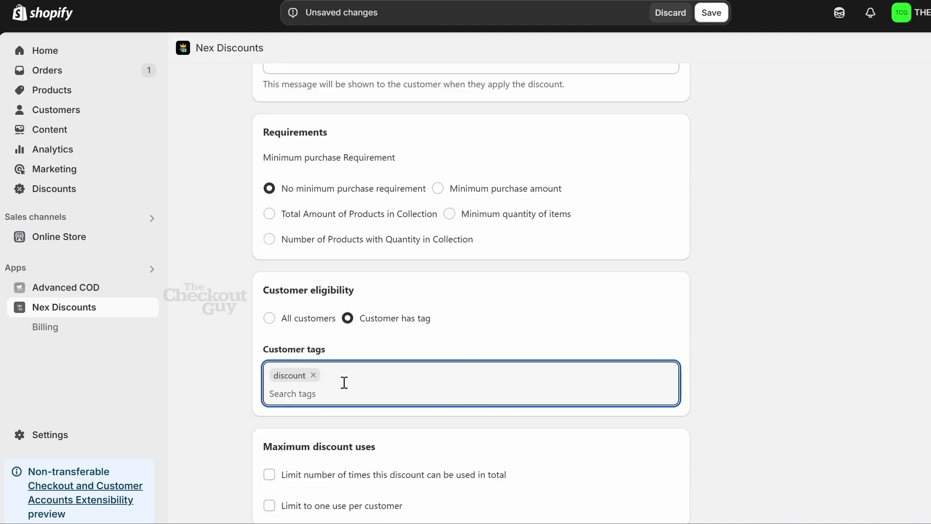
left_click(297, 477)
left_click(321, 503)
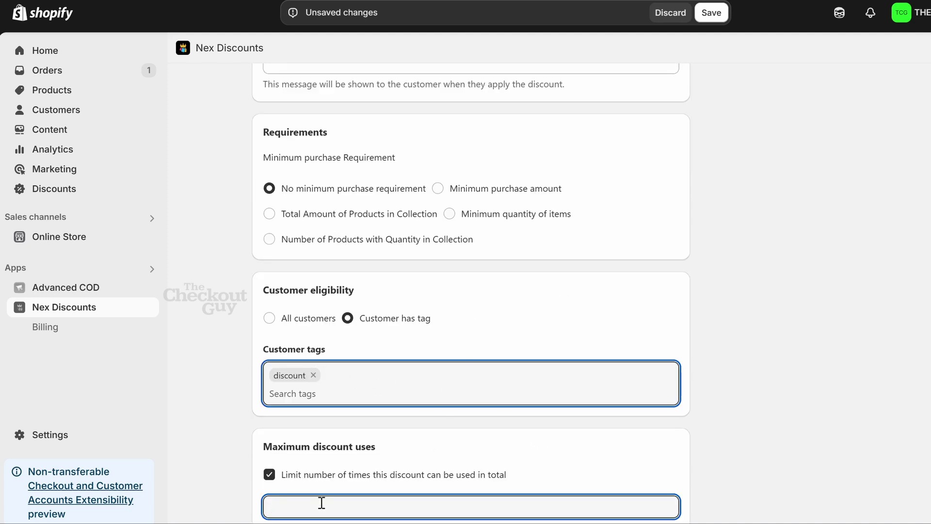
type("200")
left_click(590, 326)
scroll(558, 358, "down", 1)
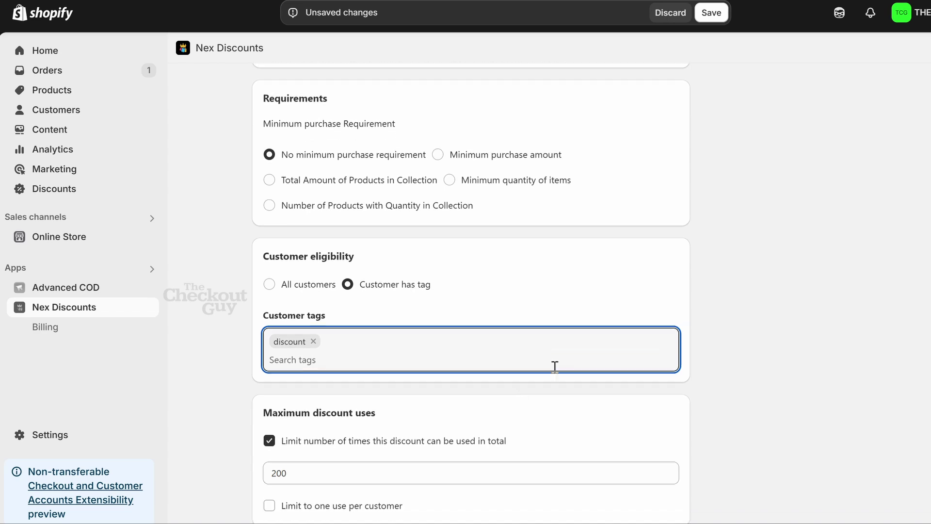
left_click(291, 513)
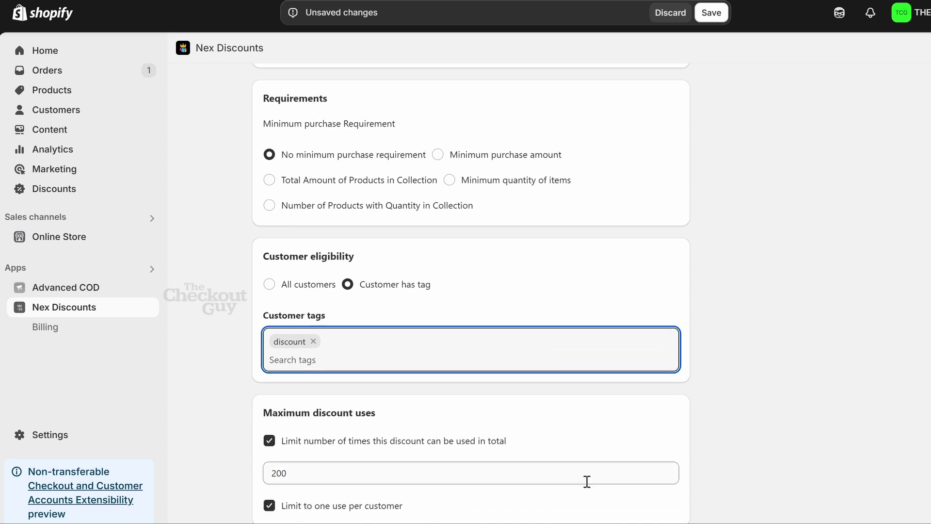
scroll(771, 422, "down", 1)
- Enable an end date for the discount and save it
scroll(771, 421, "up", 15)
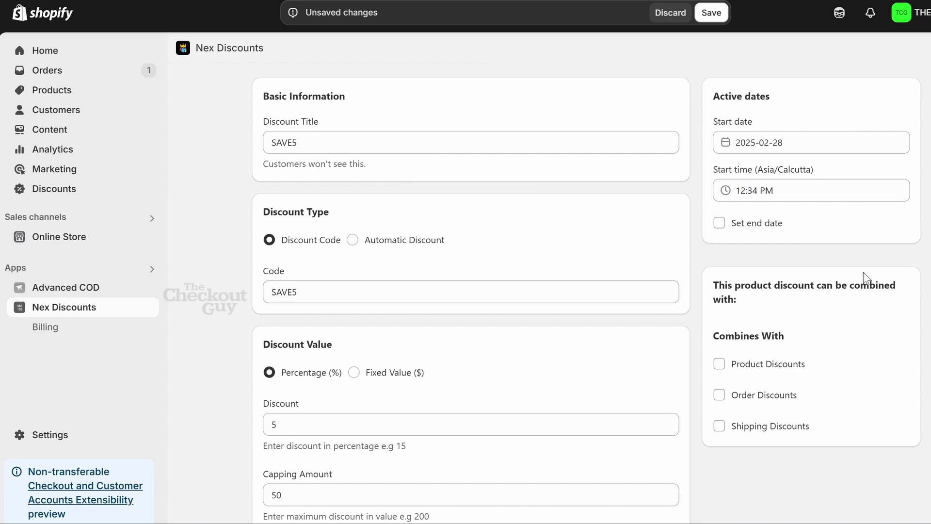
left_click(758, 225)
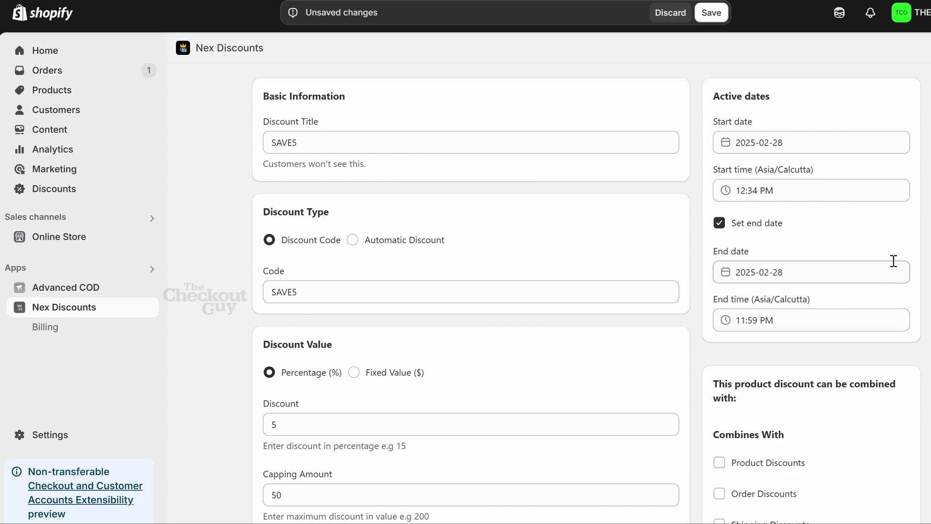
scroll(894, 260, "down", 7)
scroll(893, 264, "up", 2)
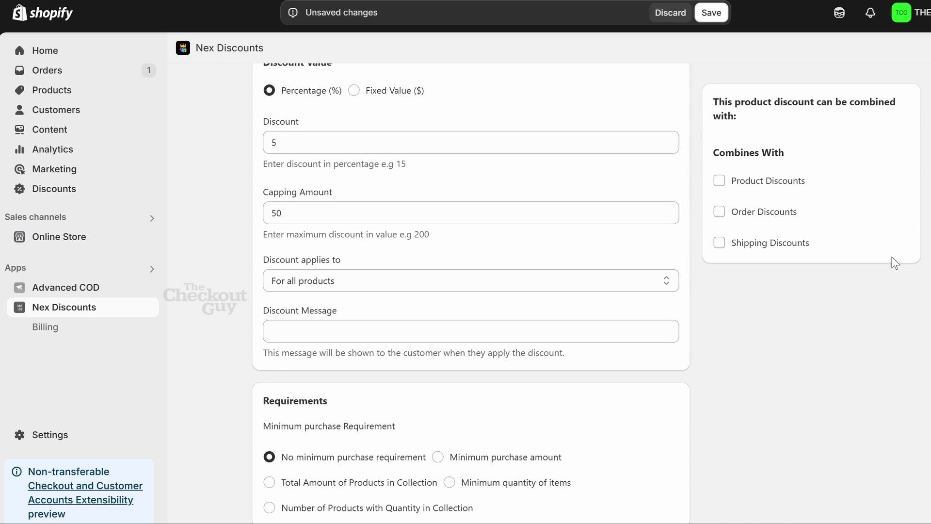
left_click(715, 13)
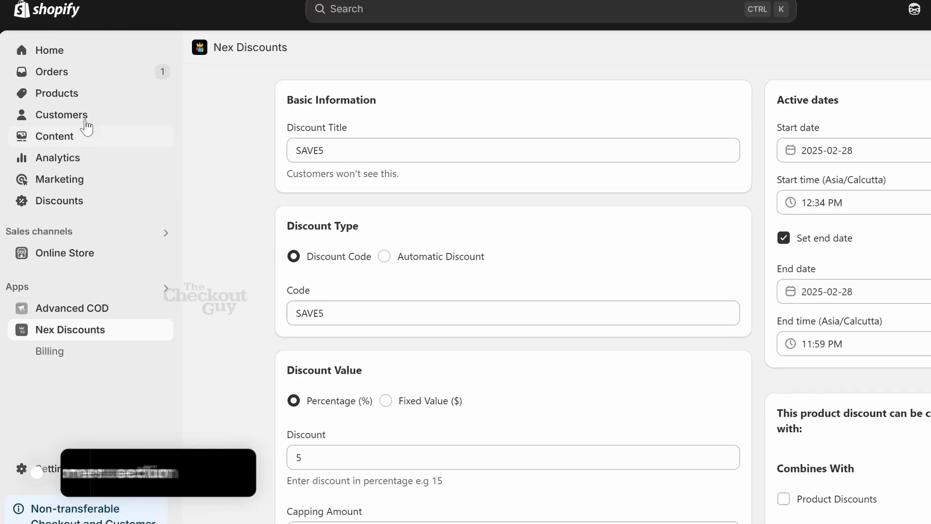
- Add the existing "discount" tag to the first customer in the customer list and save the customer record
left_click(77, 112)
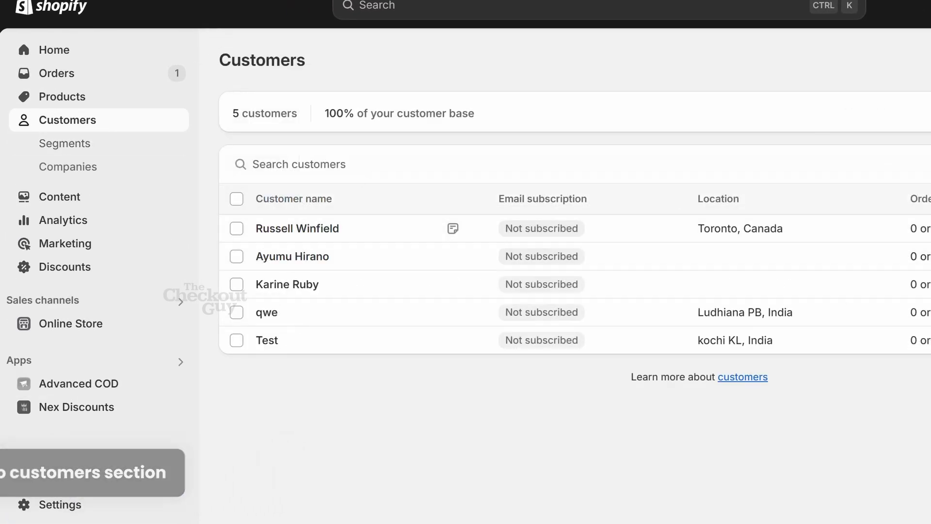
left_click(301, 233)
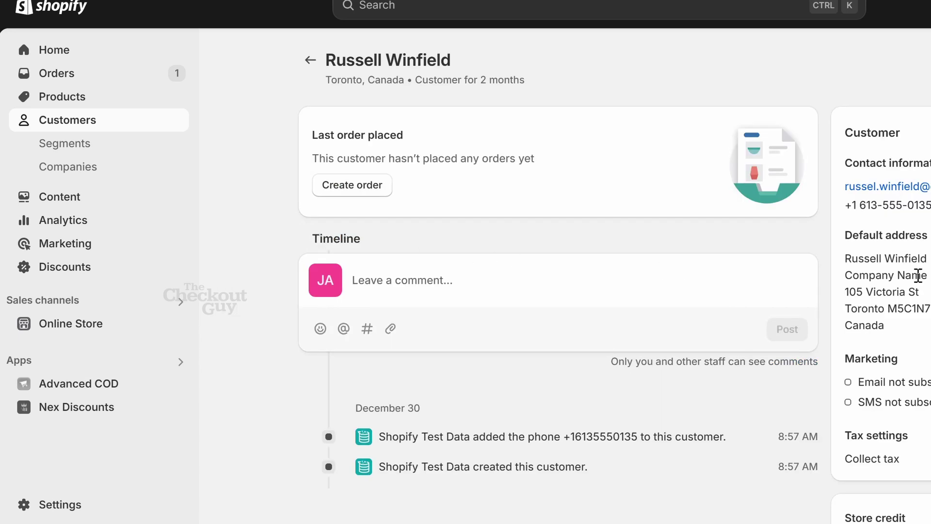
scroll(916, 275, "down", 3)
left_click(896, 477)
type("d")
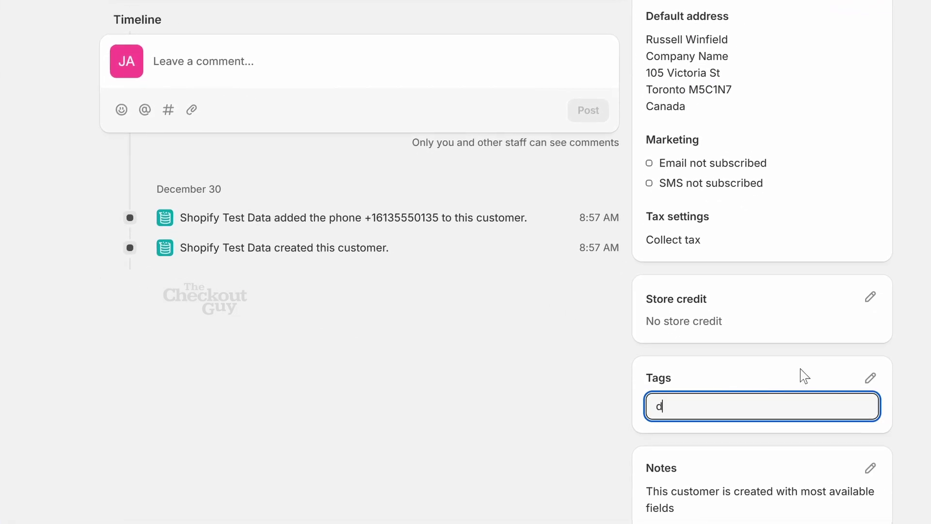
type("iscount")
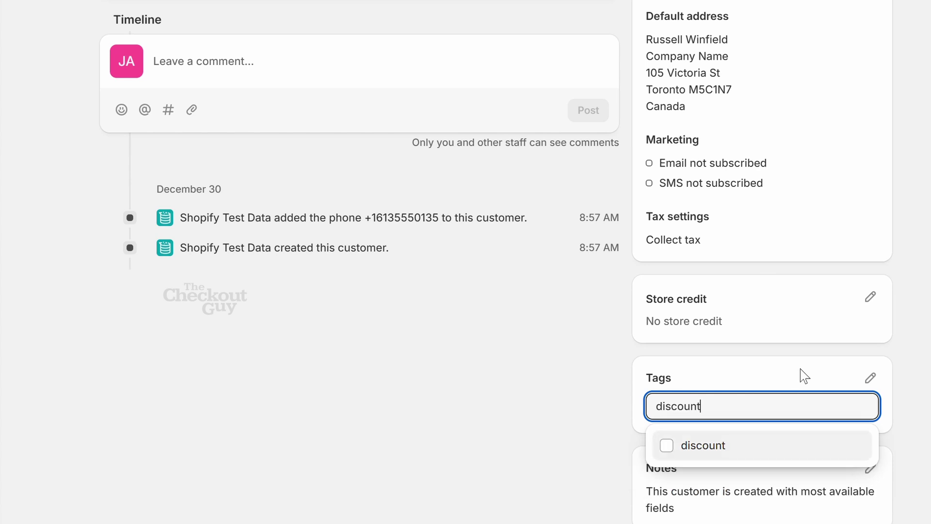
left_click(772, 450)
left_click(470, 403)
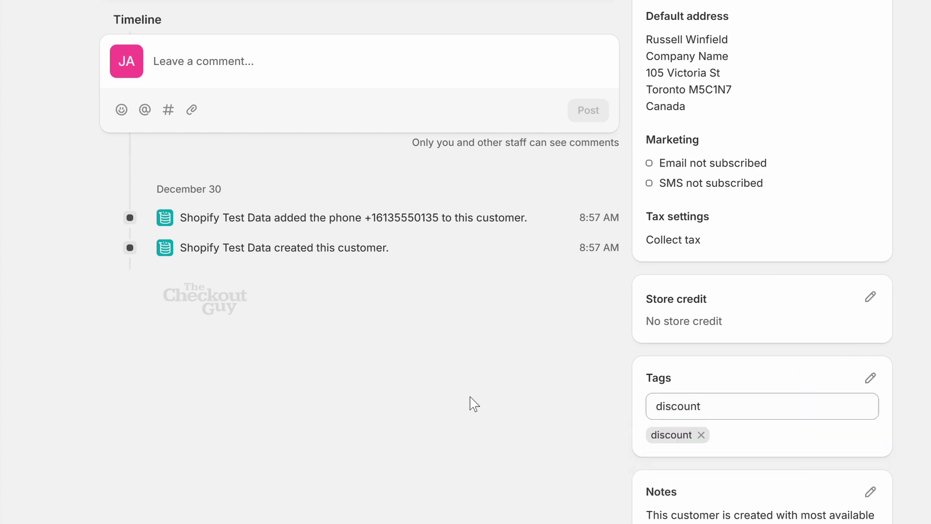
left_click(630, 16)
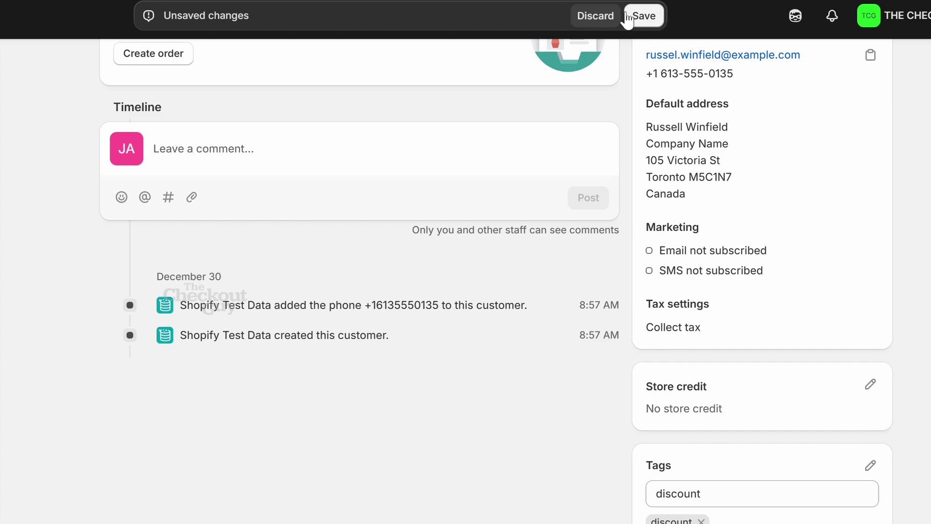
- View the online store and open its product catalog
left_click(49, 255)
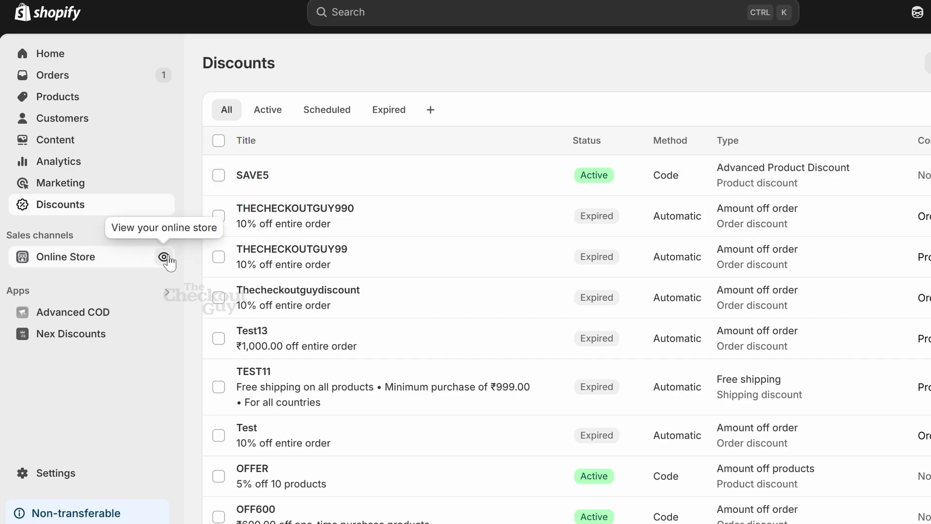
left_click(166, 257)
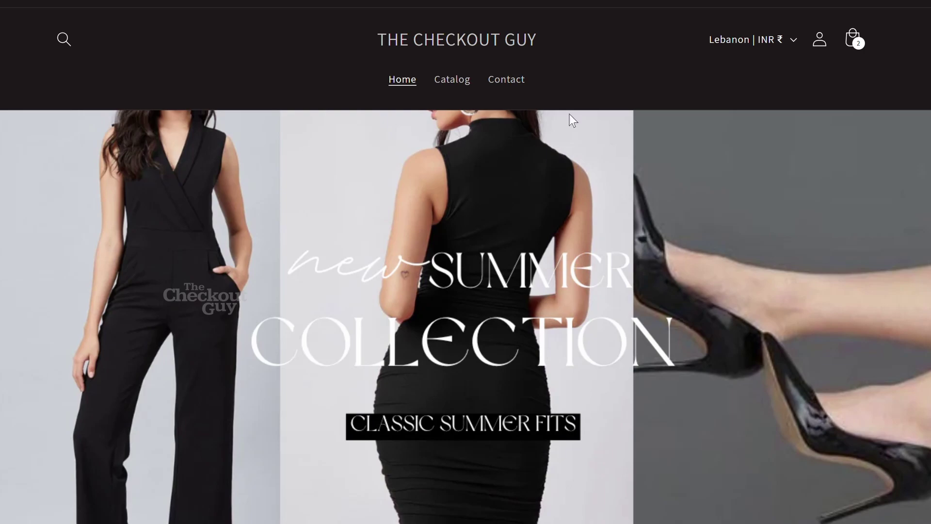
left_click(452, 80)
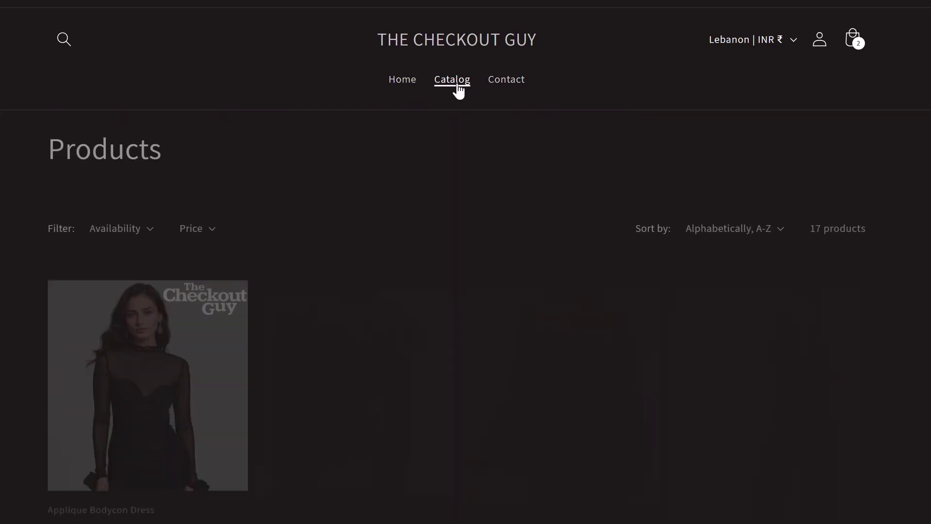
- Open the Plaid Scarf from the catalog and take it directly to checkout
scroll(526, 145, "down", 10)
scroll(624, 276, "down", 5)
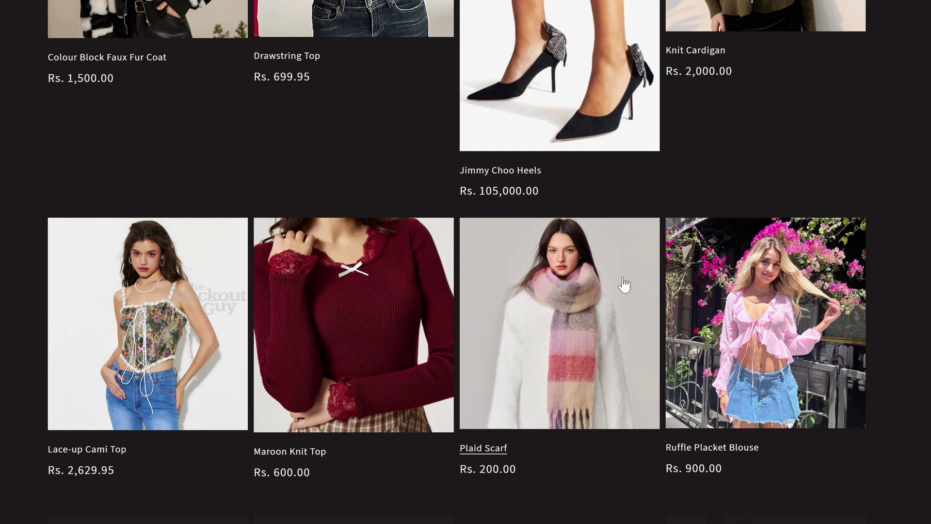
left_click(623, 281)
left_click(698, 371)
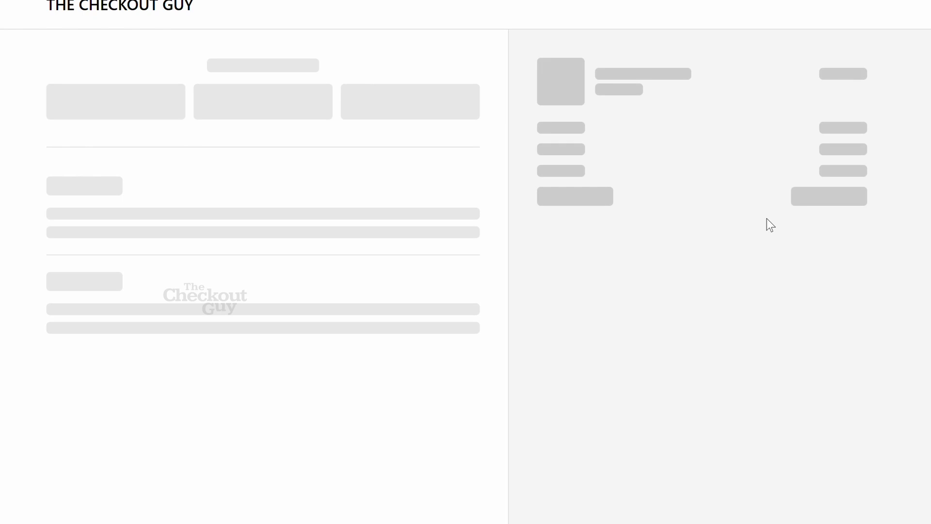
- Enter the tagged customer's email as the checkout contact and set the delivery country to United States
left_click(291, 113)
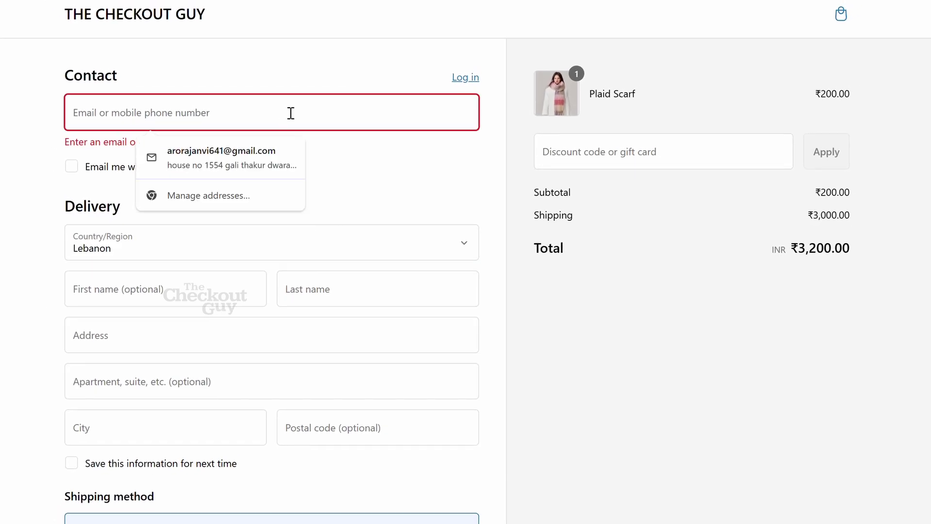
type("russel.winfield@example.com")
left_click(286, 237)
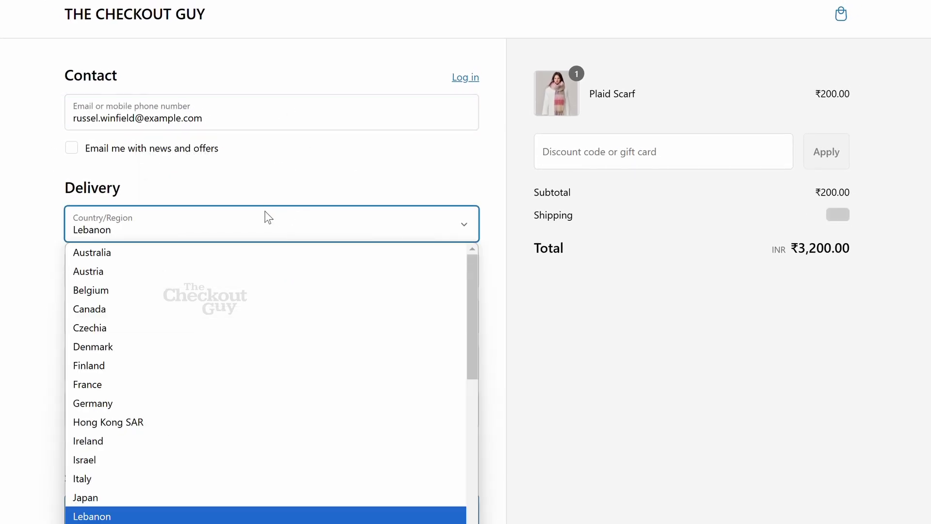
scroll(268, 339, "down", 10)
left_click(228, 517)
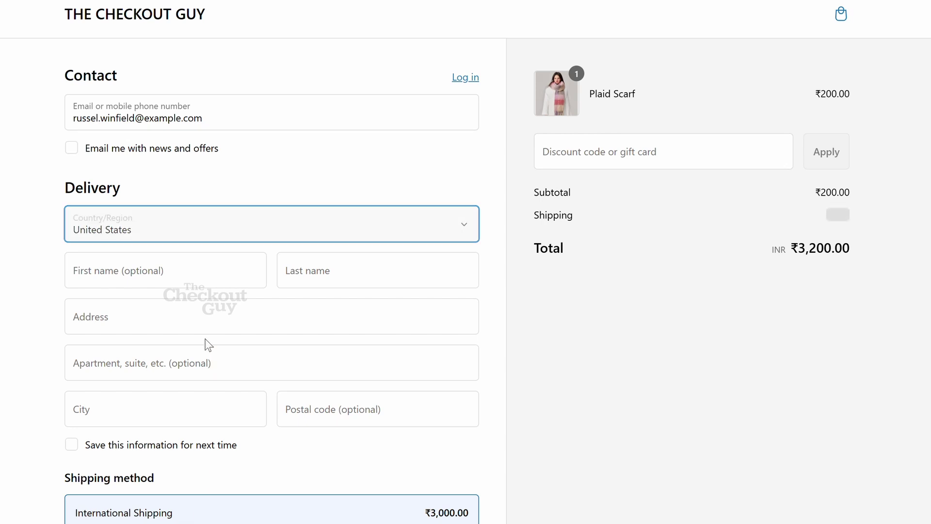
- Look up "test" in the delivery address and accept a suggested Michigan address for the Plaid Scarf order
left_click(193, 316)
type("test")
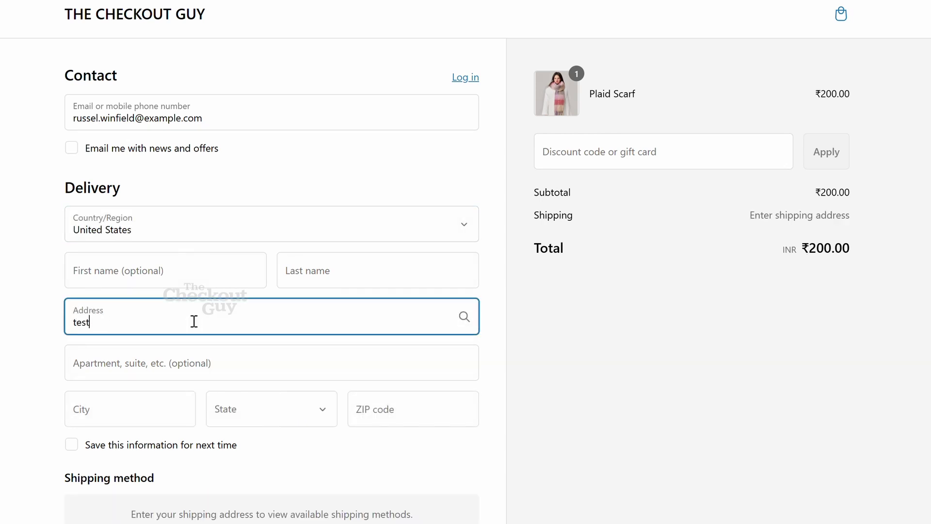
left_click(146, 379)
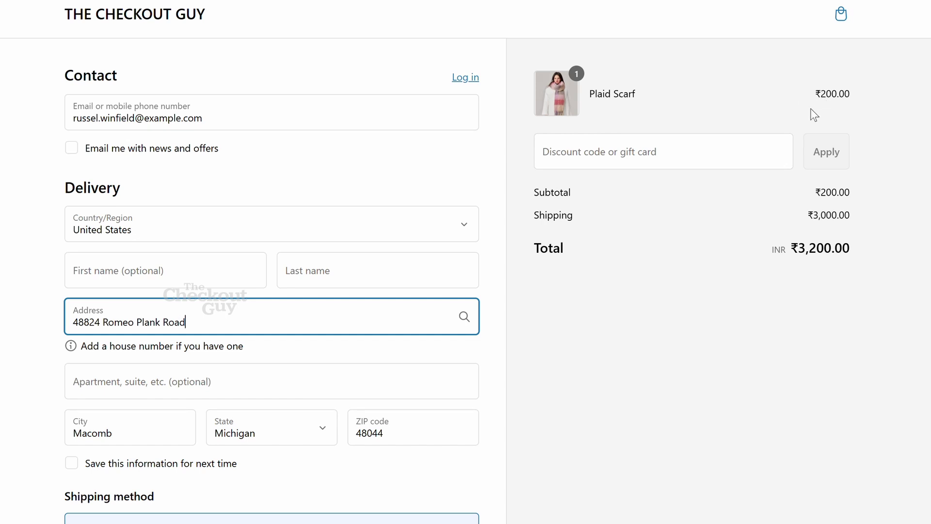
- Apply the discount code SAVE5 to the Plaid Scarf order
left_click(650, 156)
type("SAVE5")
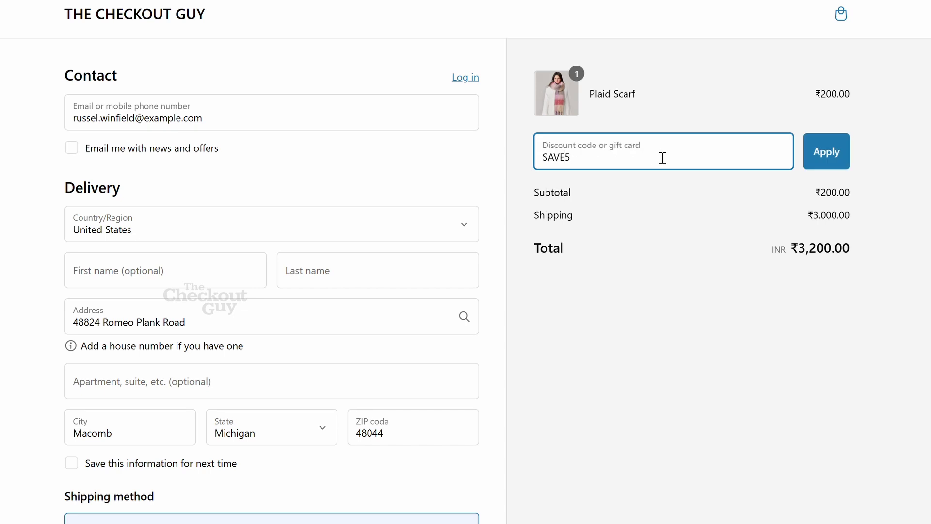
left_click(835, 142)
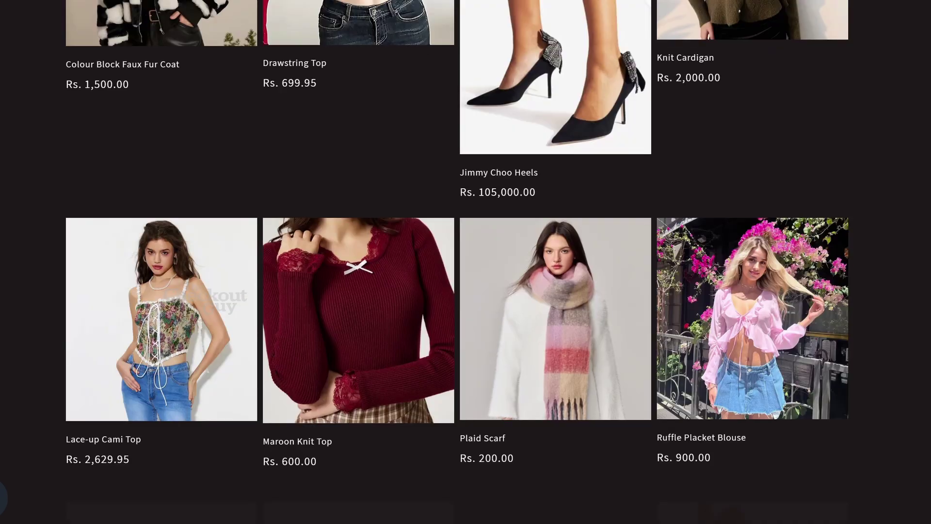
- Open the Colour Block Faux Fur Coat from the catalog and take it directly to checkout
scroll(232, 320, "up", 5)
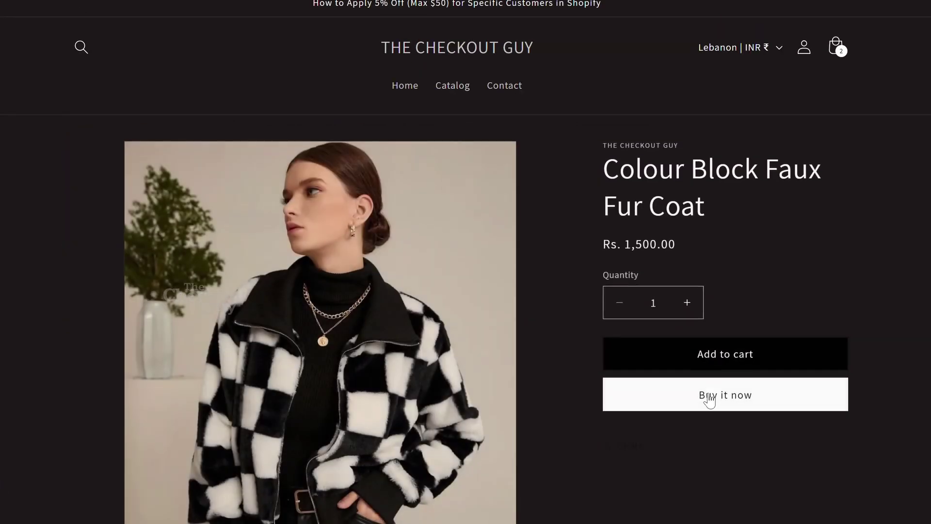
left_click(707, 399)
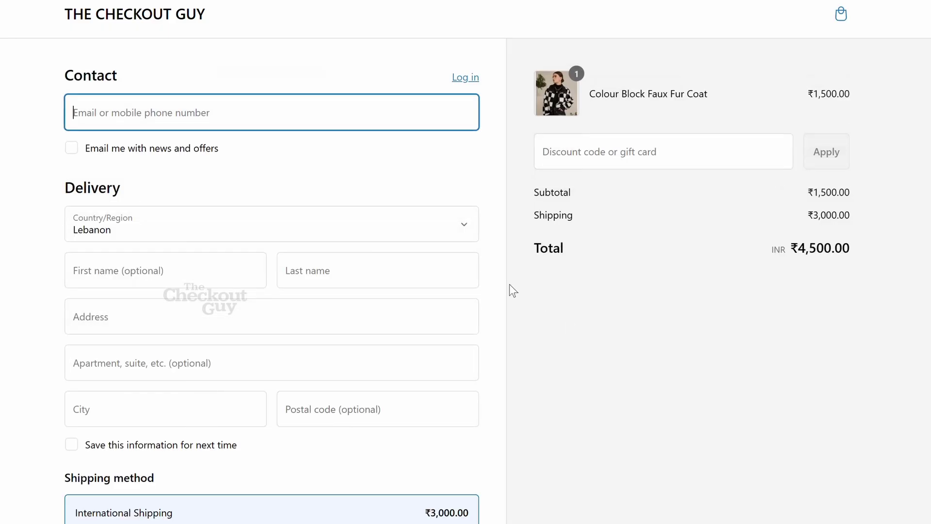
- Enter the tagged customer's email for the coat order and set the delivery country to United States
left_click(270, 114)
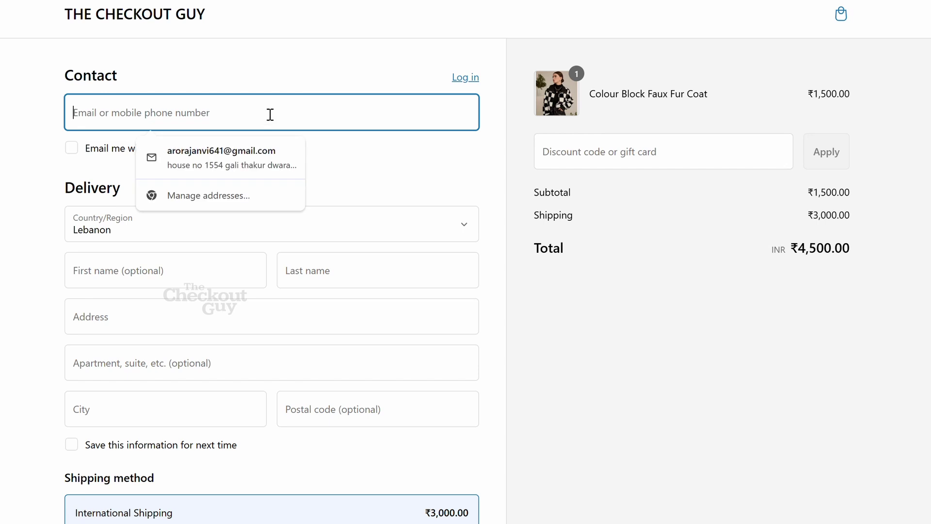
type("russel.winfield@example.com")
left_click(17, 165)
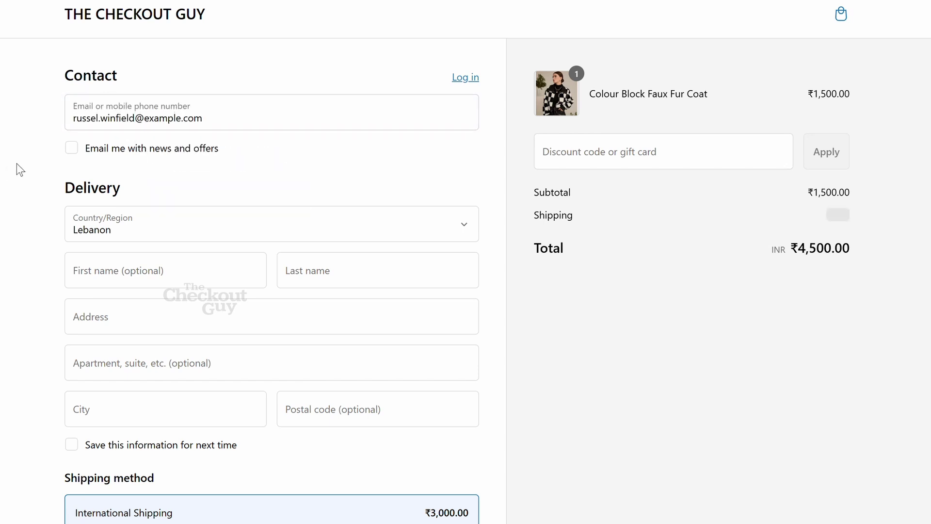
left_click(130, 219)
scroll(228, 461, "down", 5)
left_click(223, 518)
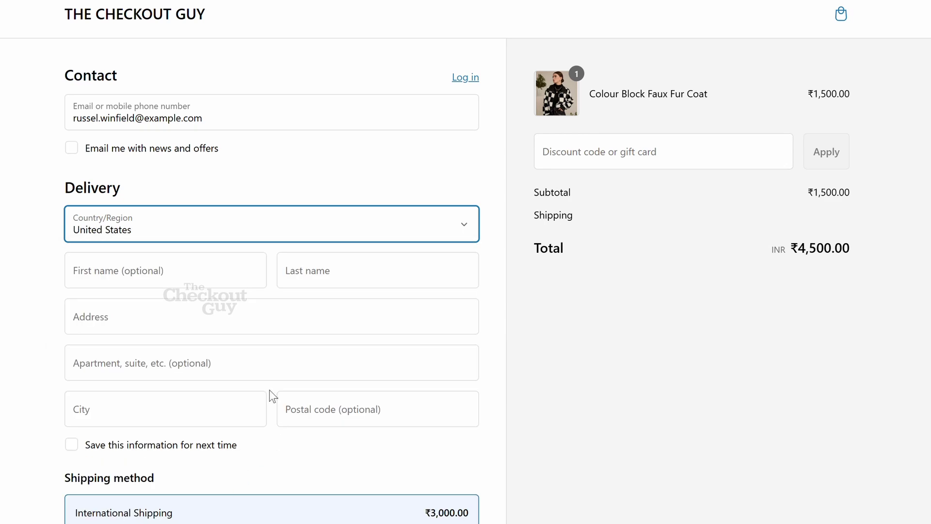
- Look up "TEST" in the delivery address and accept the same suggested Michigan address for the coat order
left_click(213, 329)
type("TEST")
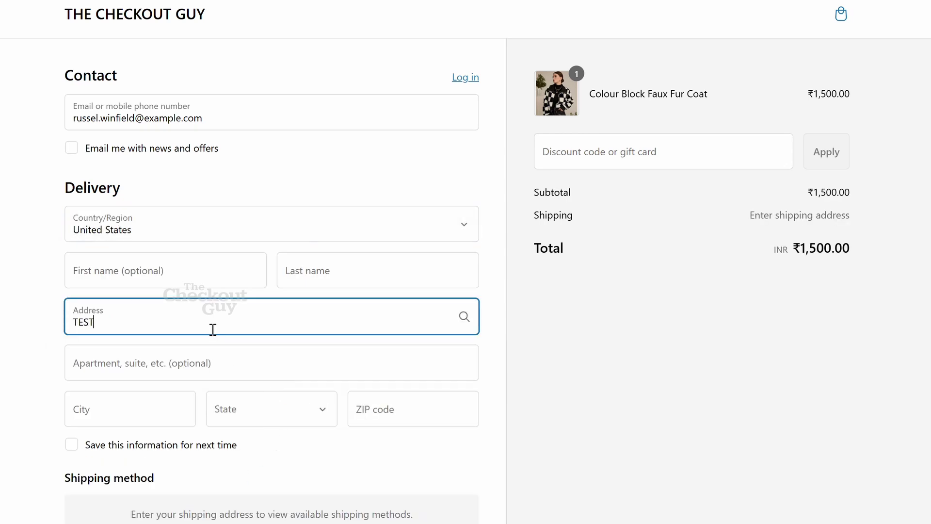
left_click(171, 383)
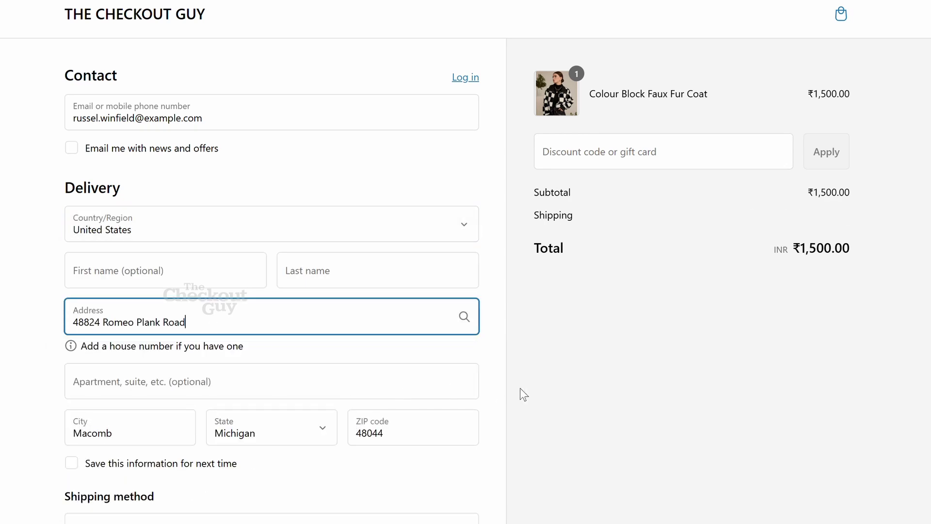
- Apply the discount code SAVE5 to the Colour Block Faux Fur Coat order
left_click(612, 149)
type("SAVE5")
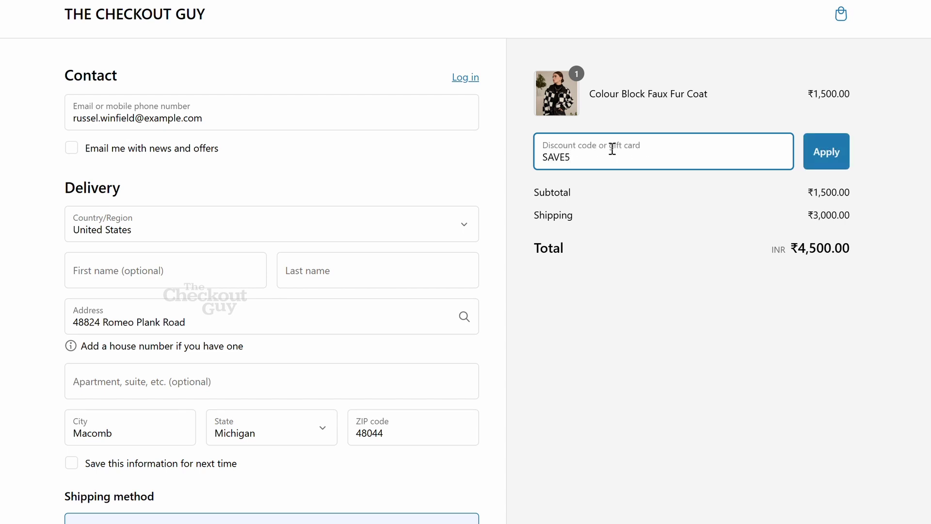
left_click(827, 152)
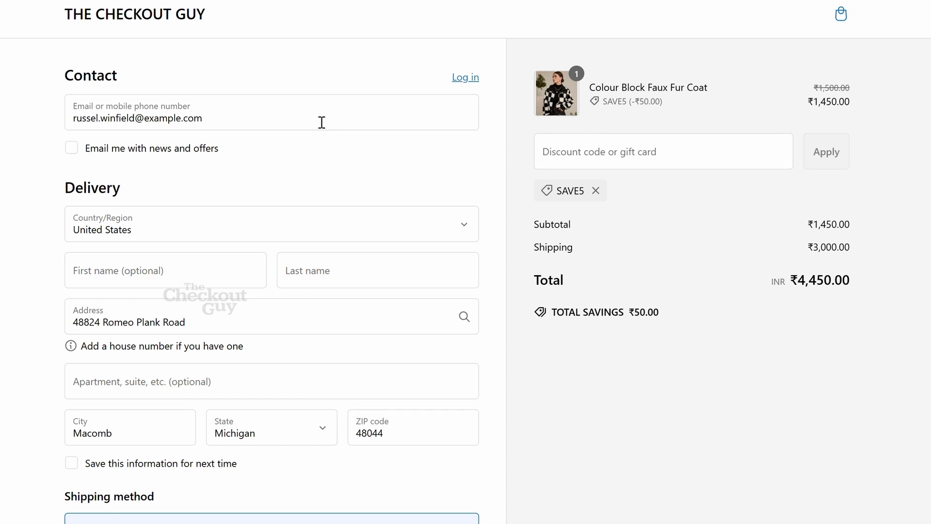
- Clear the contact email and remove the applied SAVE5 code from the coat order
left_click(291, 121)
key("ctrl+a")
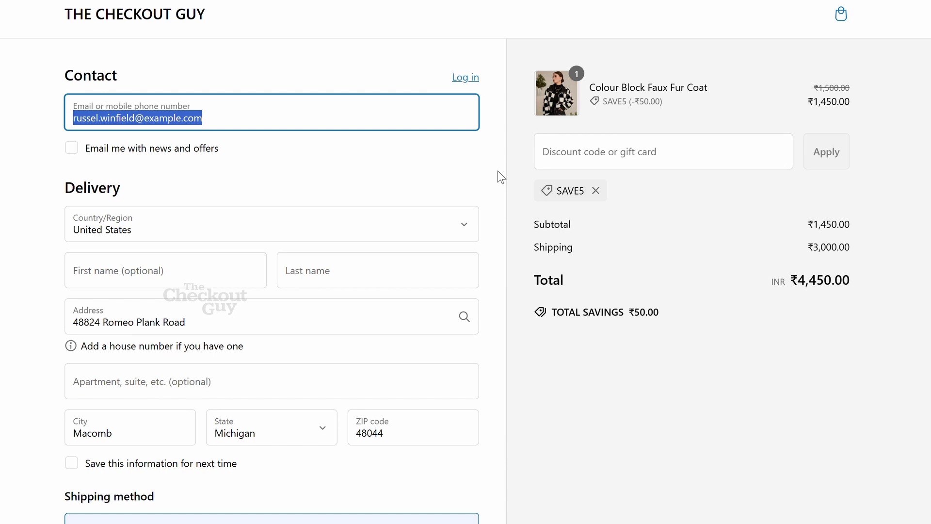
key("BackSpace")
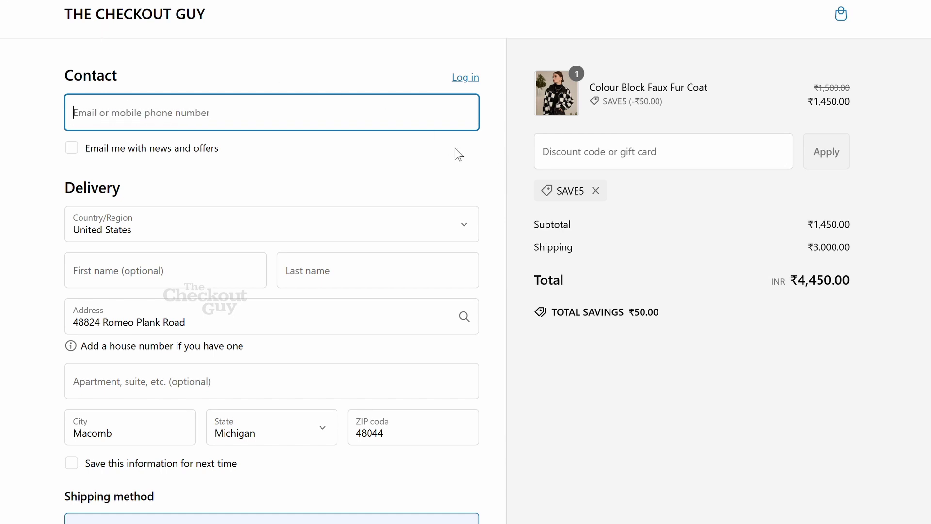
left_click(596, 193)
- Try to apply the discount code SAVE5 with the contact email left empty
left_click(602, 155)
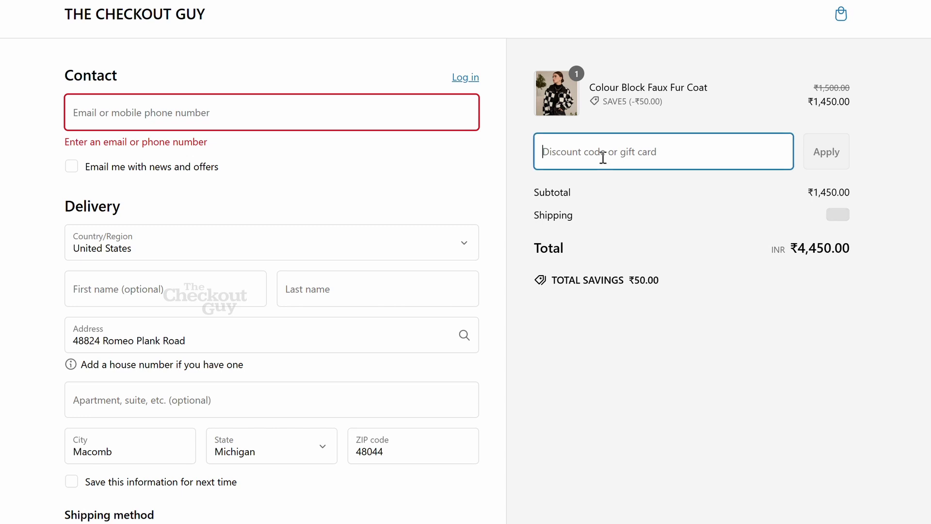
type("SAVE5")
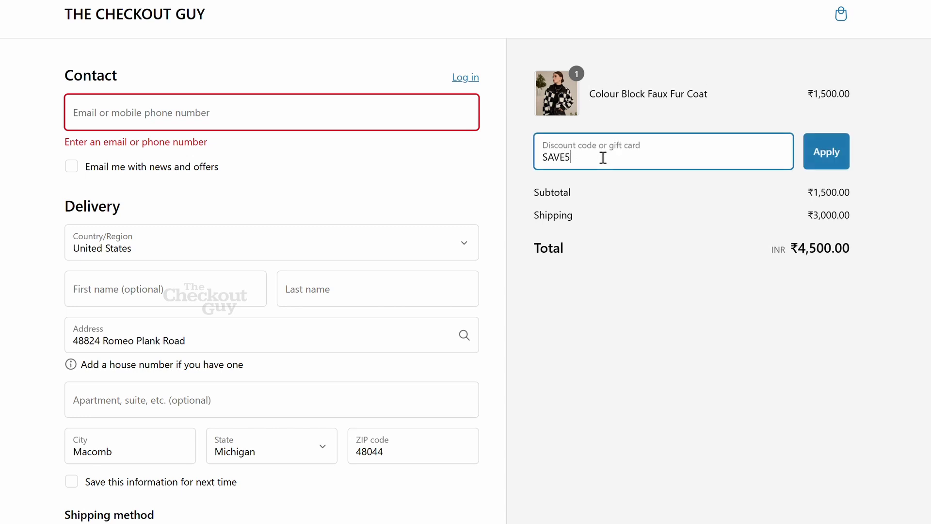
left_click(837, 161)
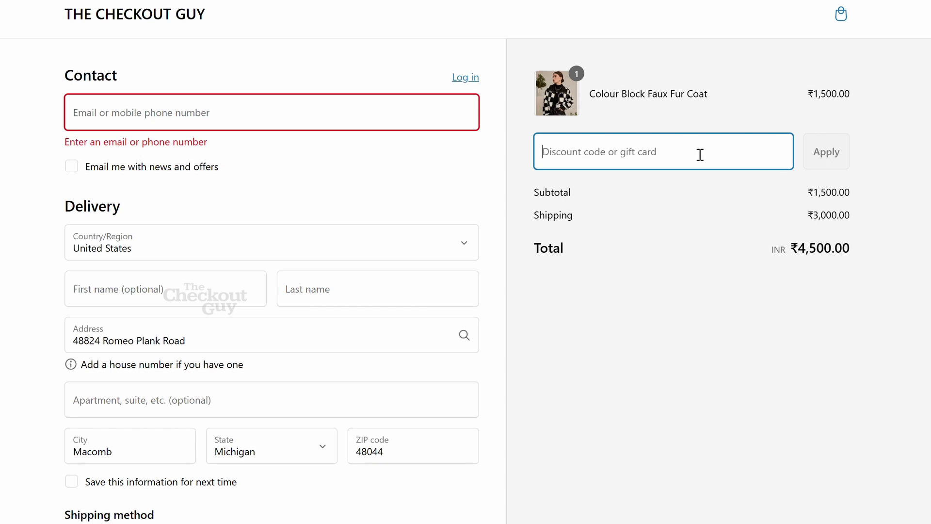
- Fill in a different, saved email as the checkout contact and select the discount code entry
left_click(197, 117)
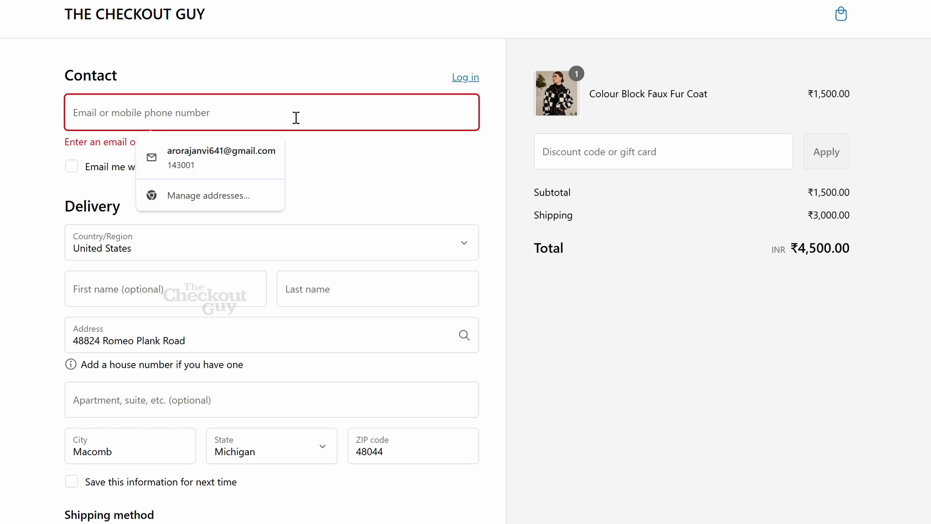
left_click(206, 153)
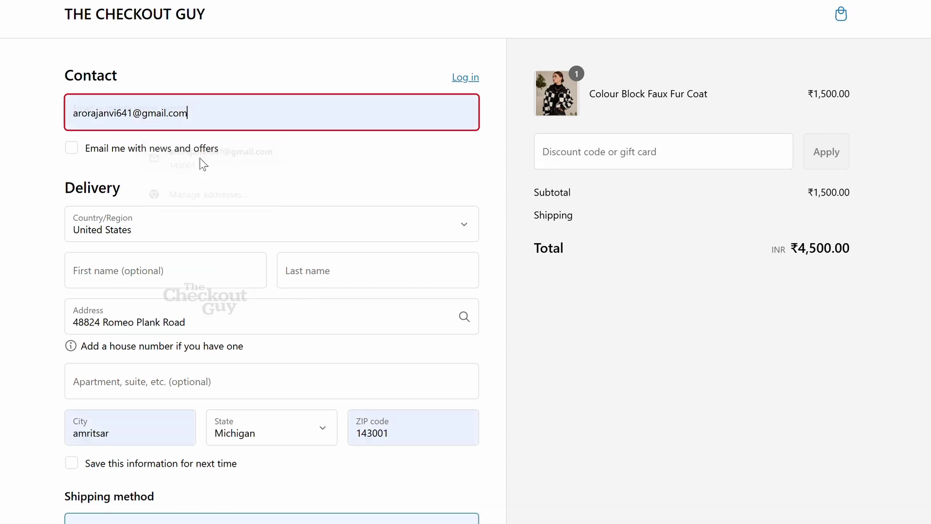
left_click(694, 162)
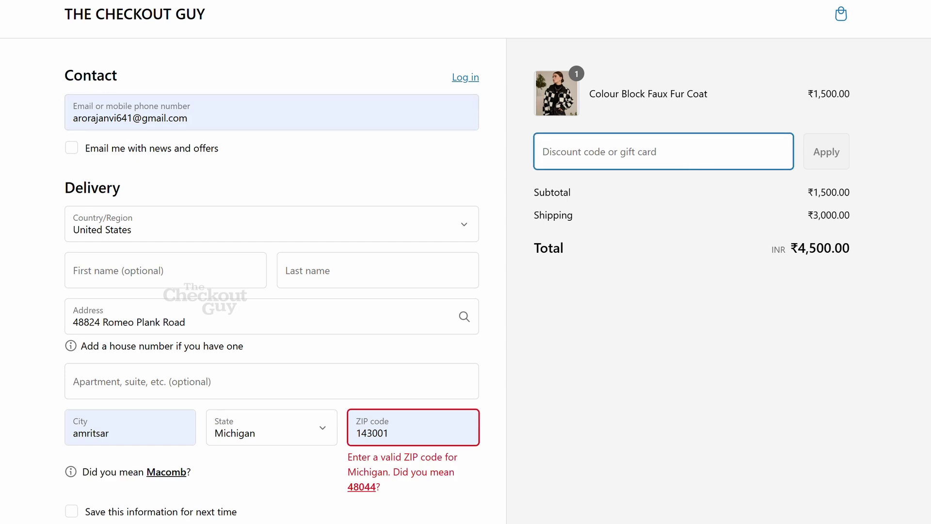